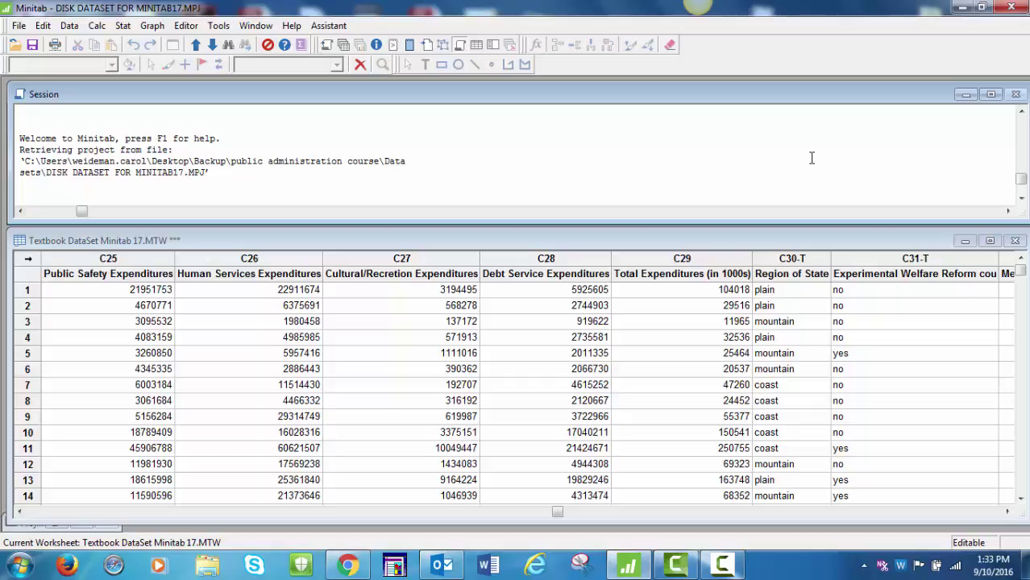
Step: Start a formula for the empty worksheet column C50 using the Round function
left_click(812, 158)
left_click_drag(557, 511, 893, 518)
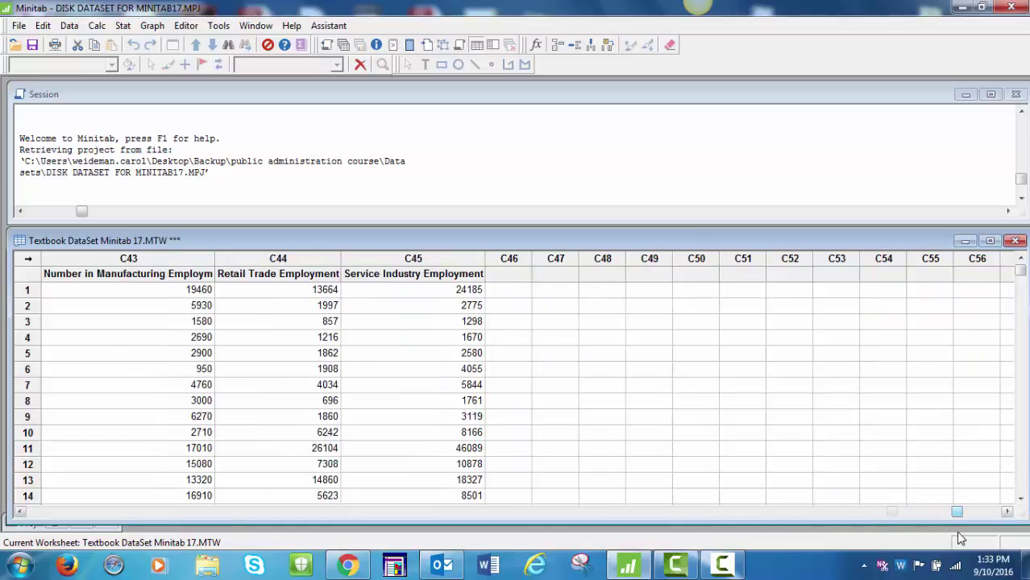
left_click(696, 259)
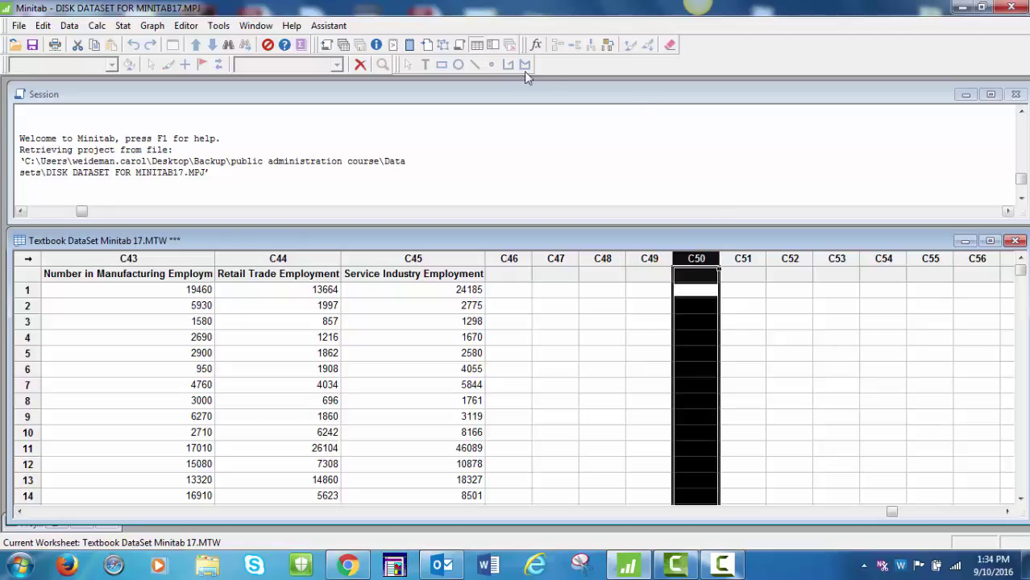
left_click(536, 44)
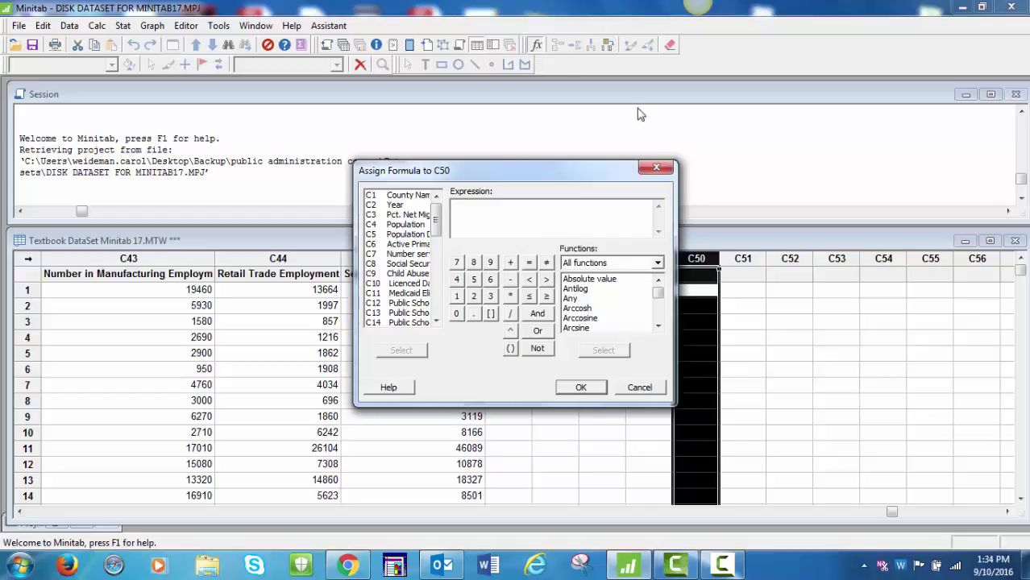
left_click_drag(659, 326, 658, 282)
left_click(584, 320)
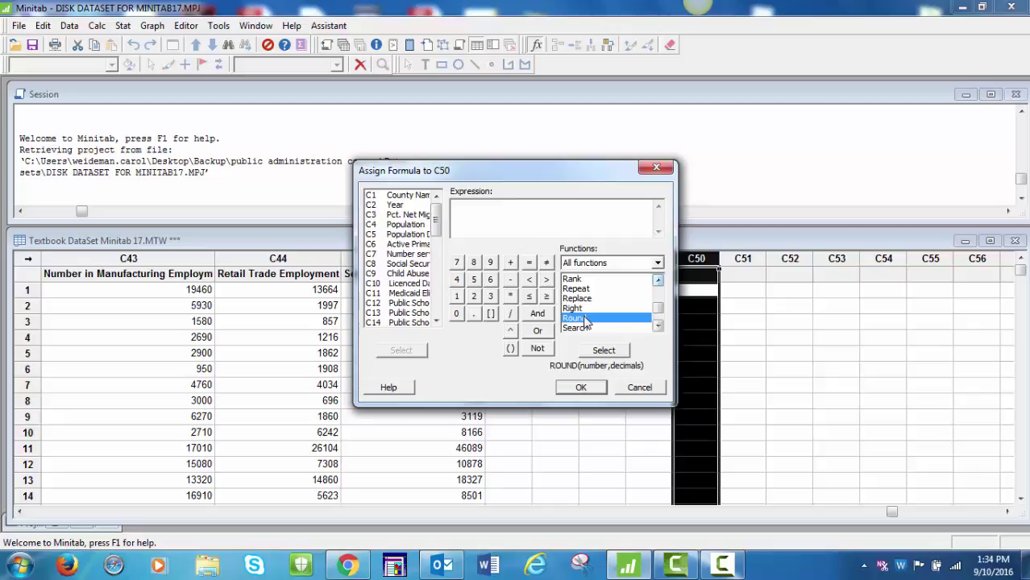
left_click(605, 353)
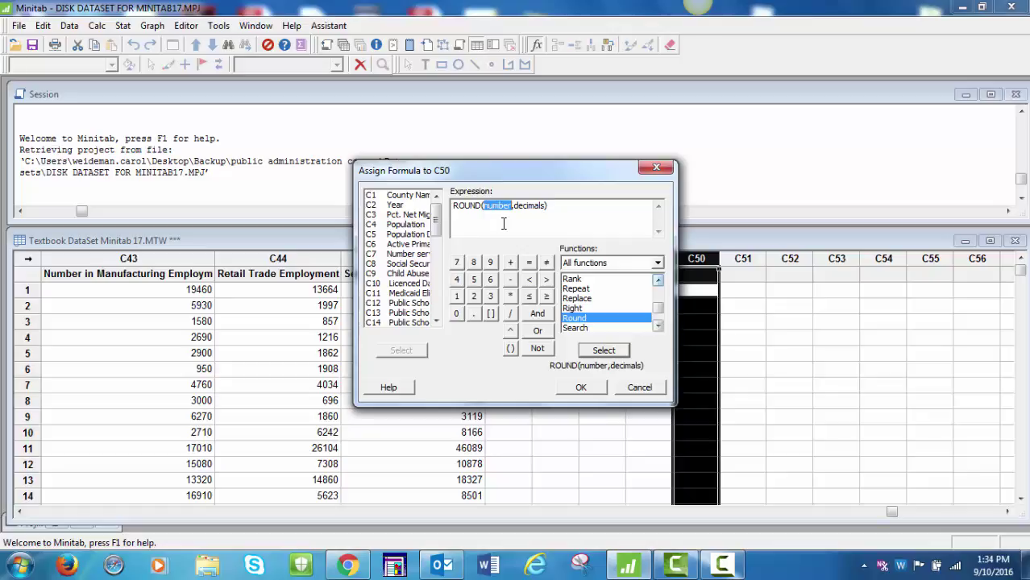
Step: Set the number argument of the ROUND expression to 1000*'Medicaid Eligables'/'Population'
type("1000*")
left_click(421, 295)
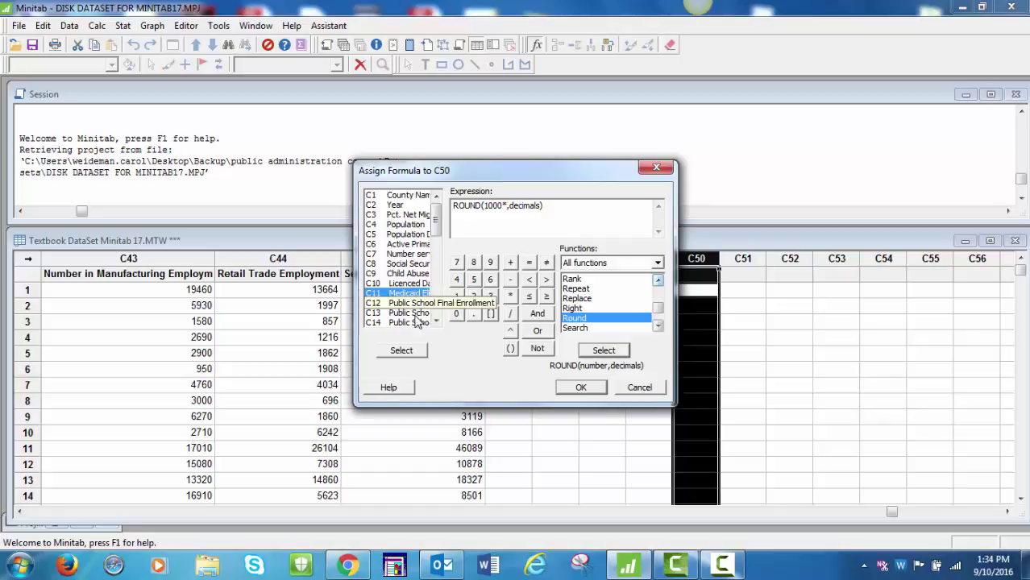
left_click(409, 351)
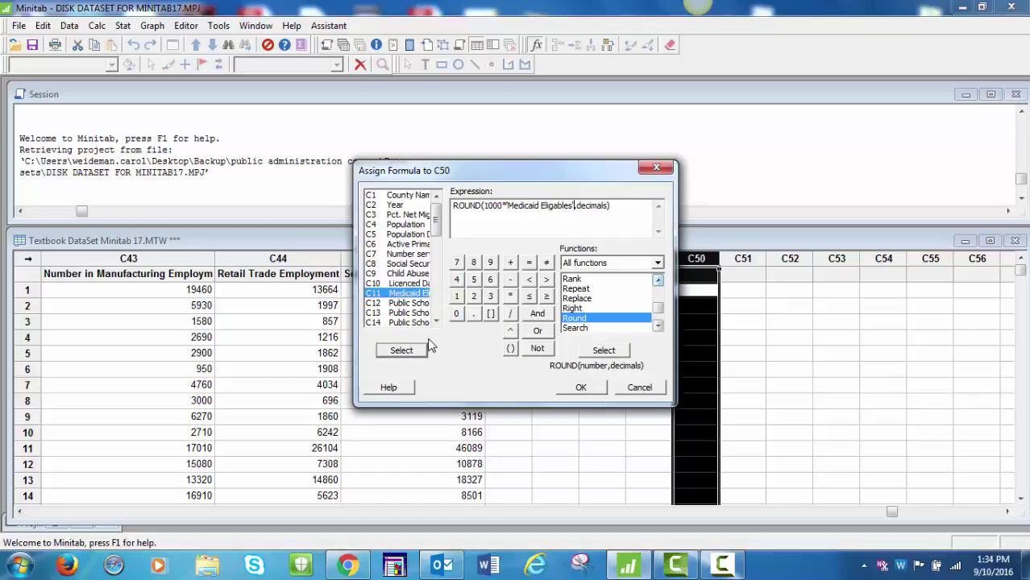
left_click(474, 315)
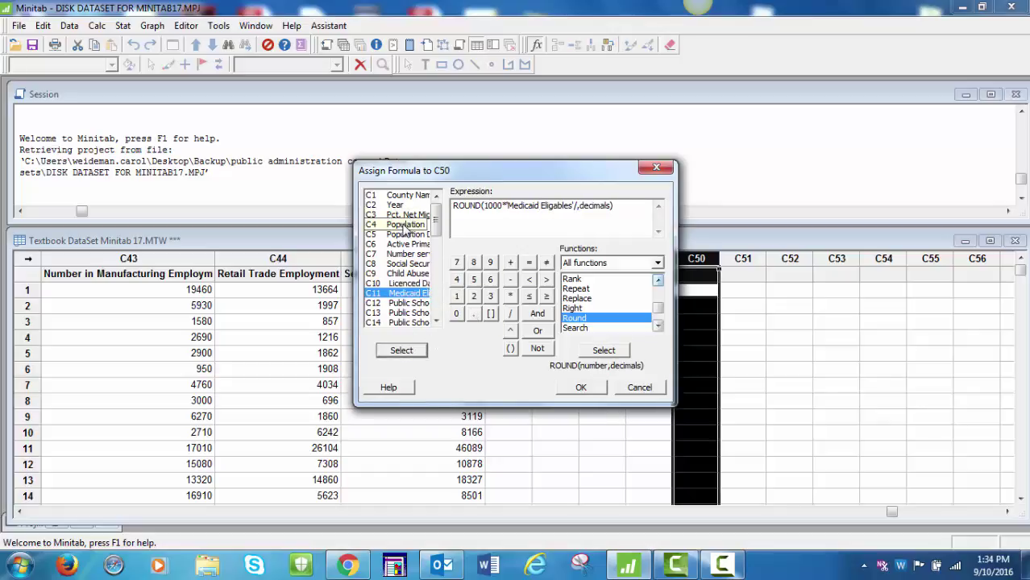
left_click(407, 225)
left_click(413, 354)
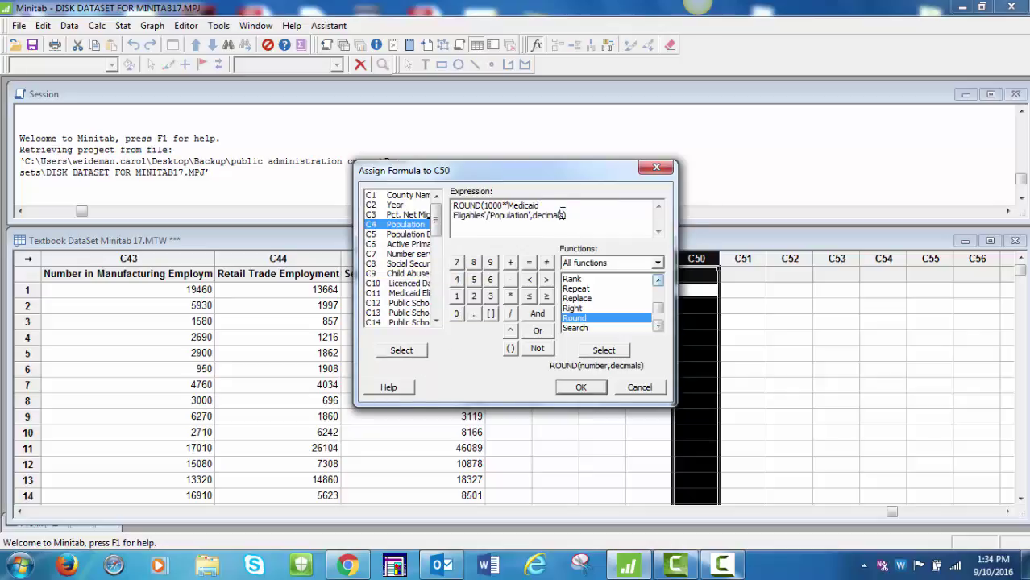
Step: Replace the decimals placeholder in the ROUND expression with 0 and assign the formula to C50
key("BackSpace")
key("BackSpace")
key("BackSpace")
key("BackSpace")
key("BackSpace")
key("BackSpace")
key("BackSpace")
key("BackSpace")
key("BackSpace")
type("0")
left_click(570, 390)
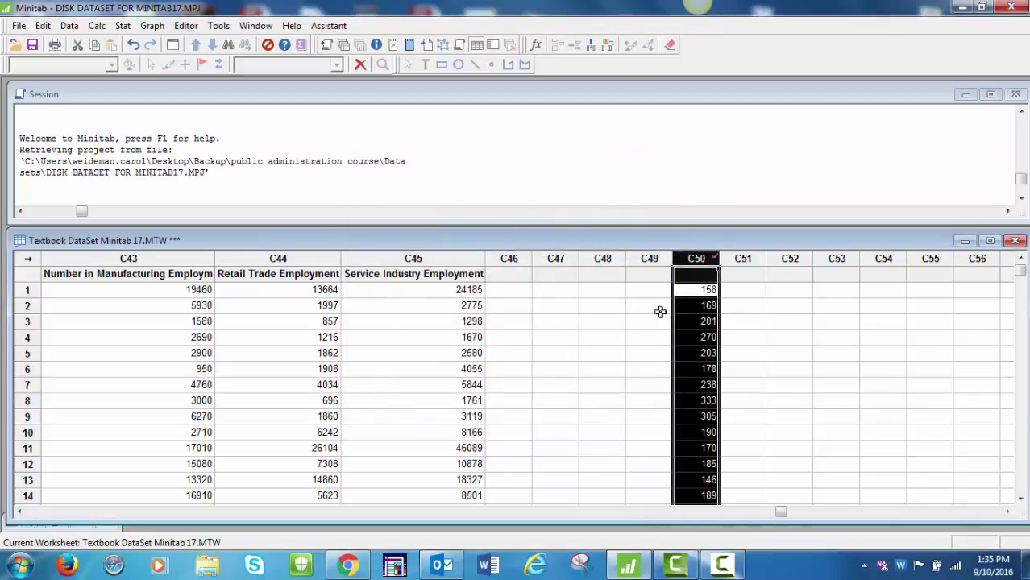
Step: Name column C50 "Medicaid per 1000"
left_click(698, 275)
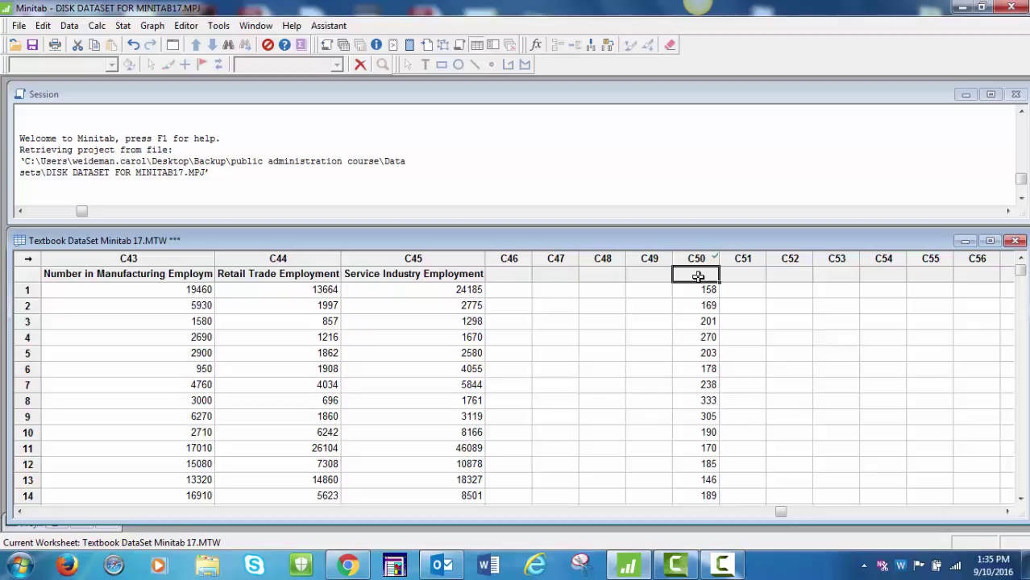
type("M")
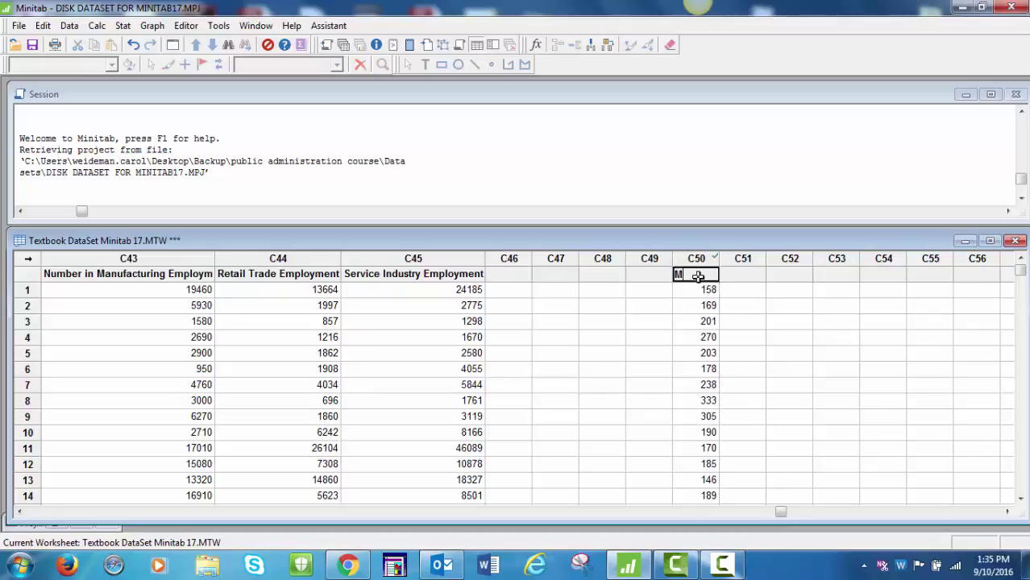
type("edicaid per 1000")
key("Return")
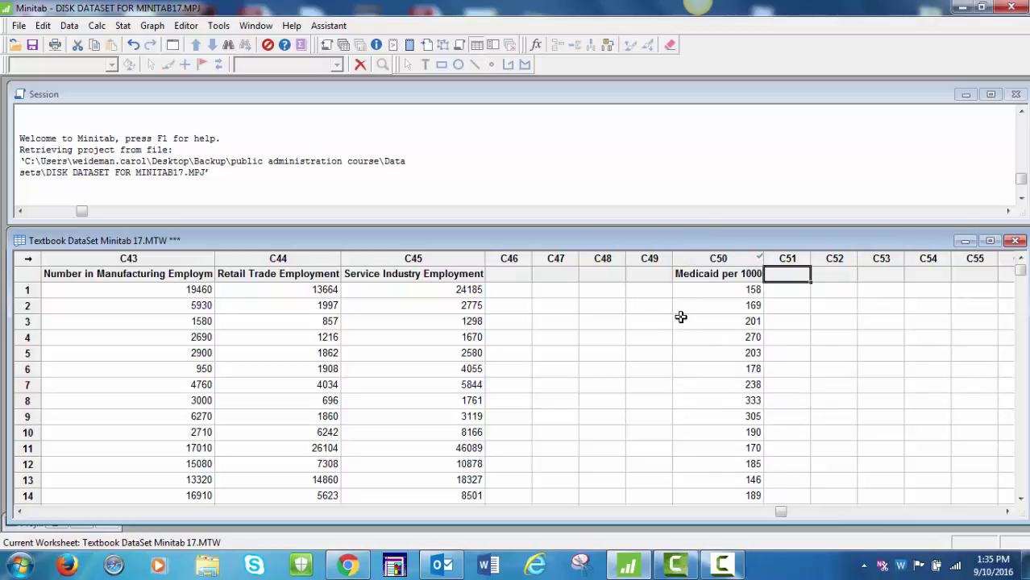
Step: Create a simple histogram of the Medicaid per 1000 variable
left_click(153, 27)
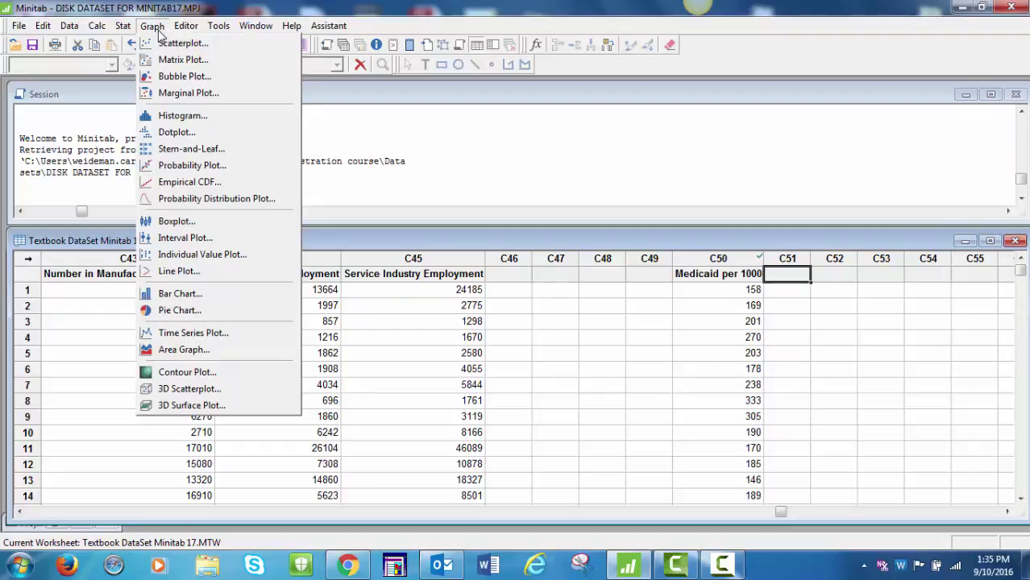
left_click(197, 120)
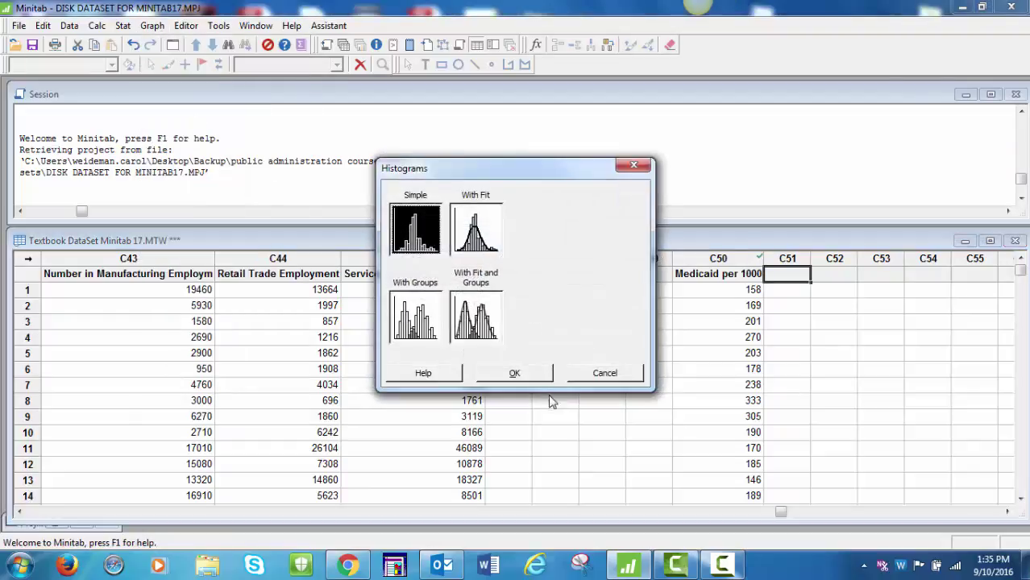
left_click(515, 373)
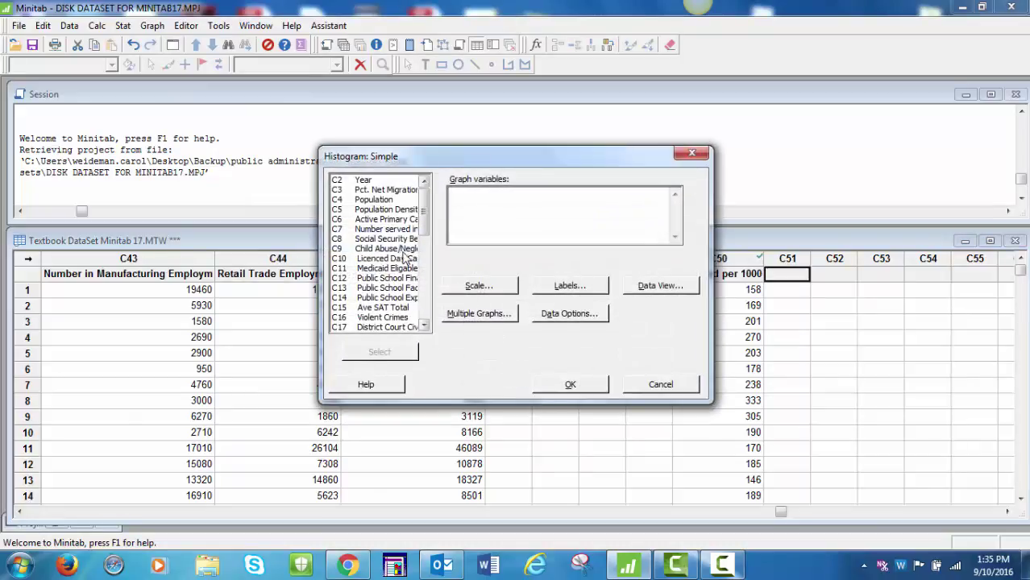
left_click_drag(425, 206, 441, 318)
left_click(385, 326)
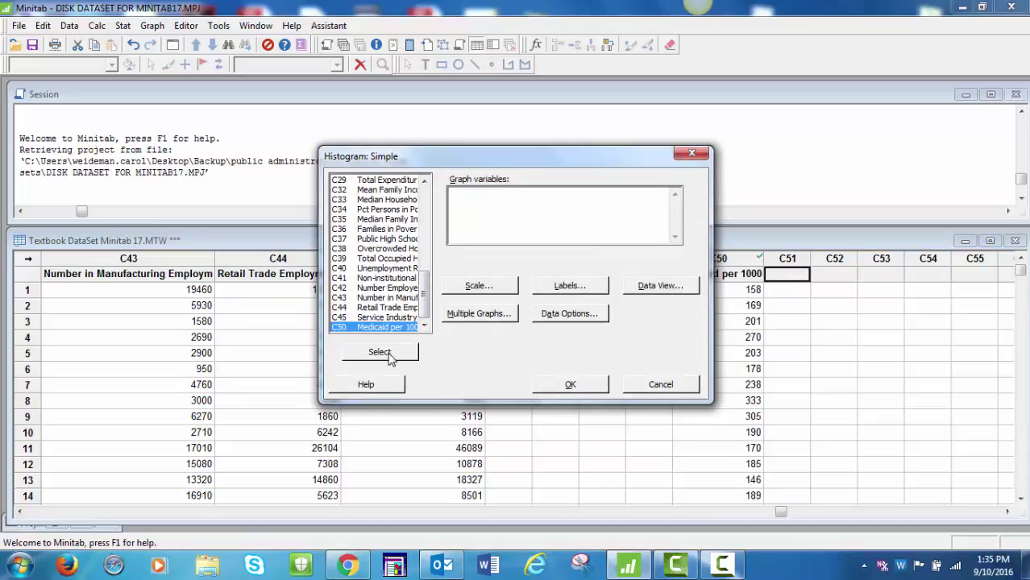
left_click(379, 353)
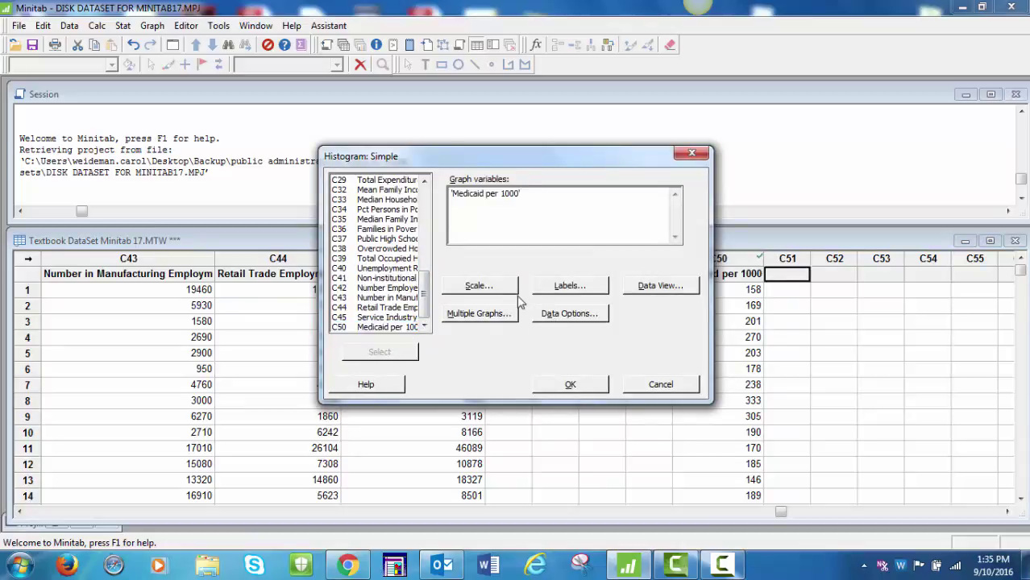
left_click(557, 387)
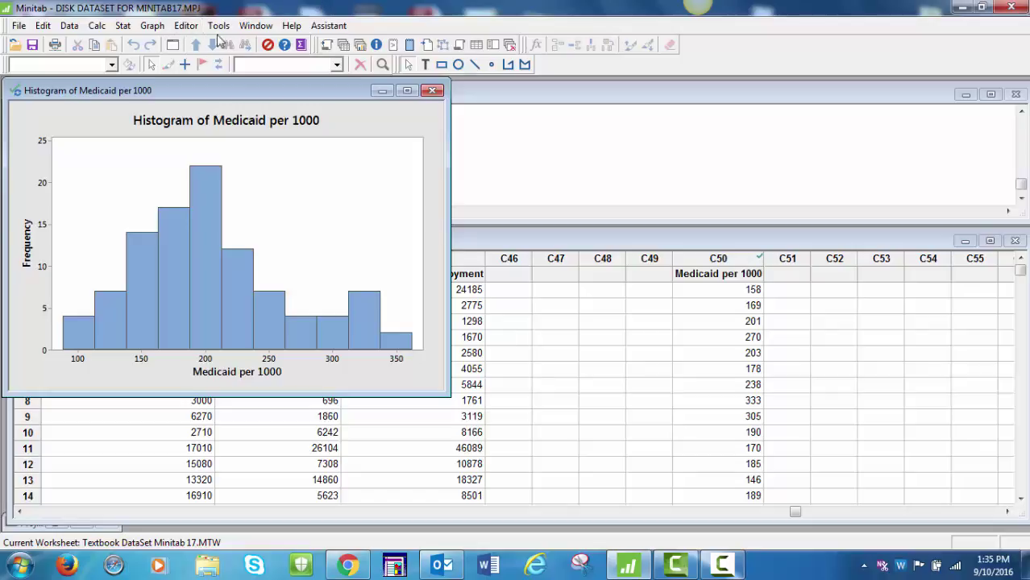
Step: Create a simple one-Y boxplot of the Medicaid per 1000 variable
left_click(153, 26)
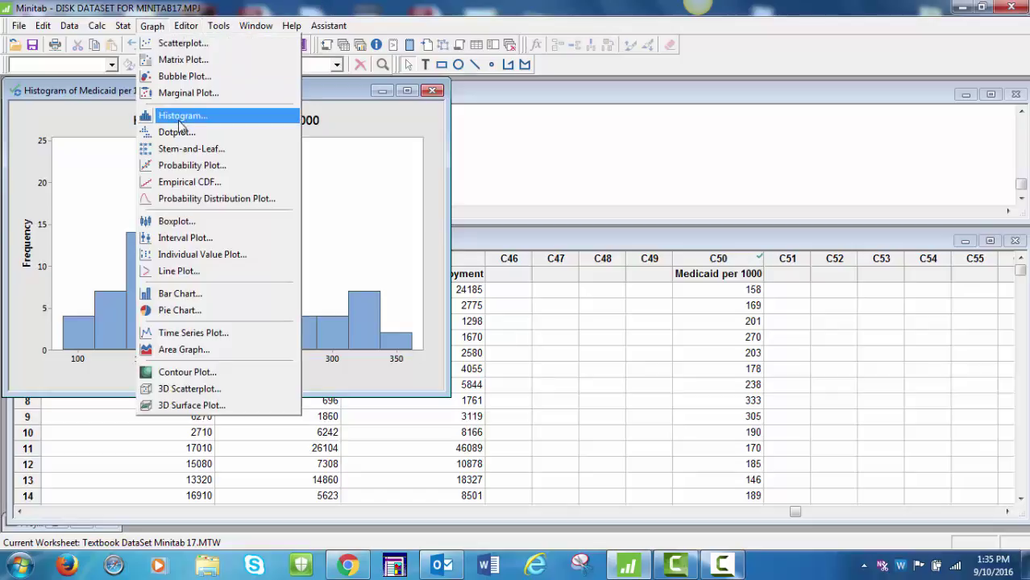
left_click(211, 223)
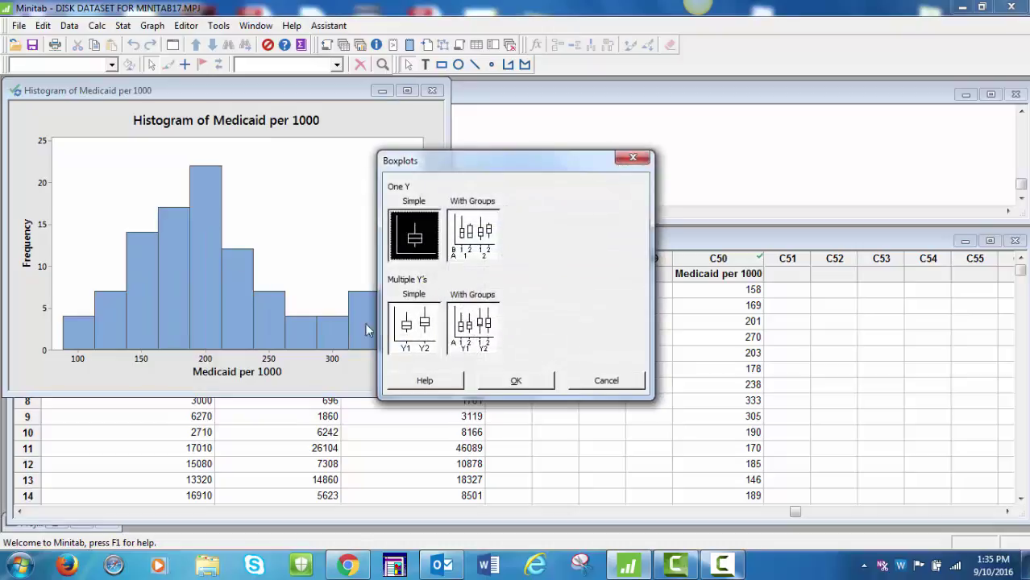
left_click(517, 382)
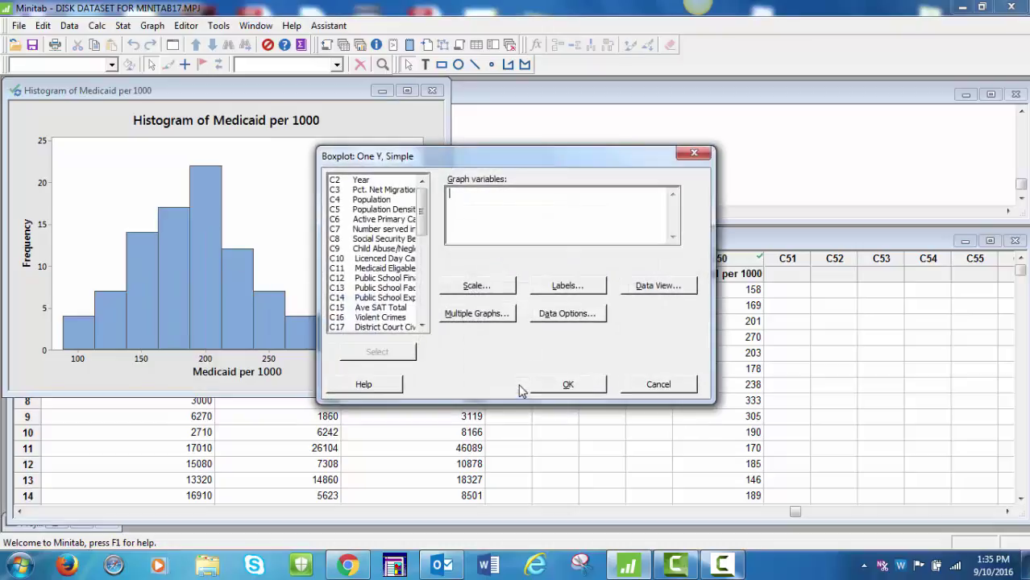
left_click_drag(425, 243, 425, 322)
left_click(386, 328)
left_click(379, 352)
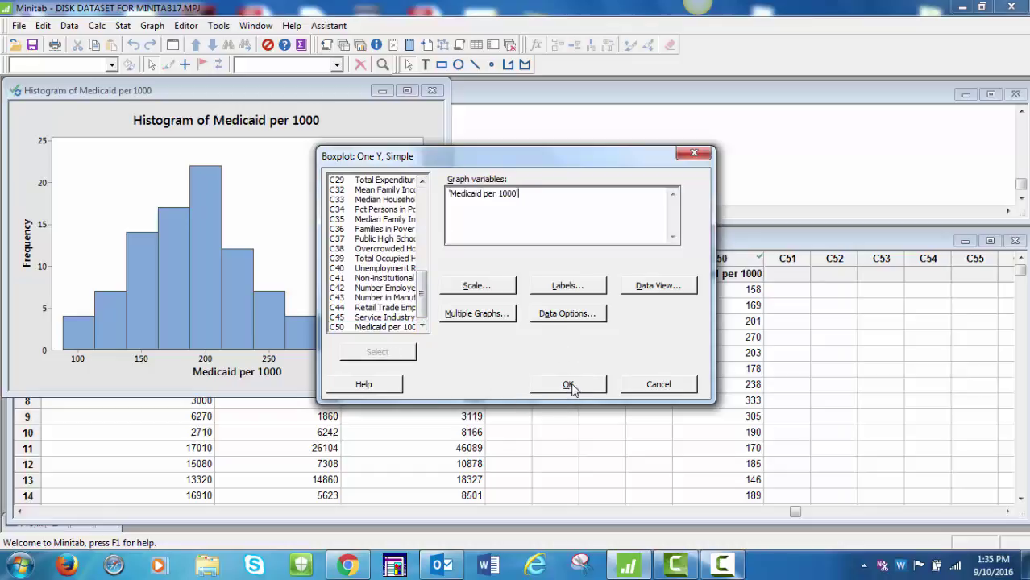
left_click(568, 384)
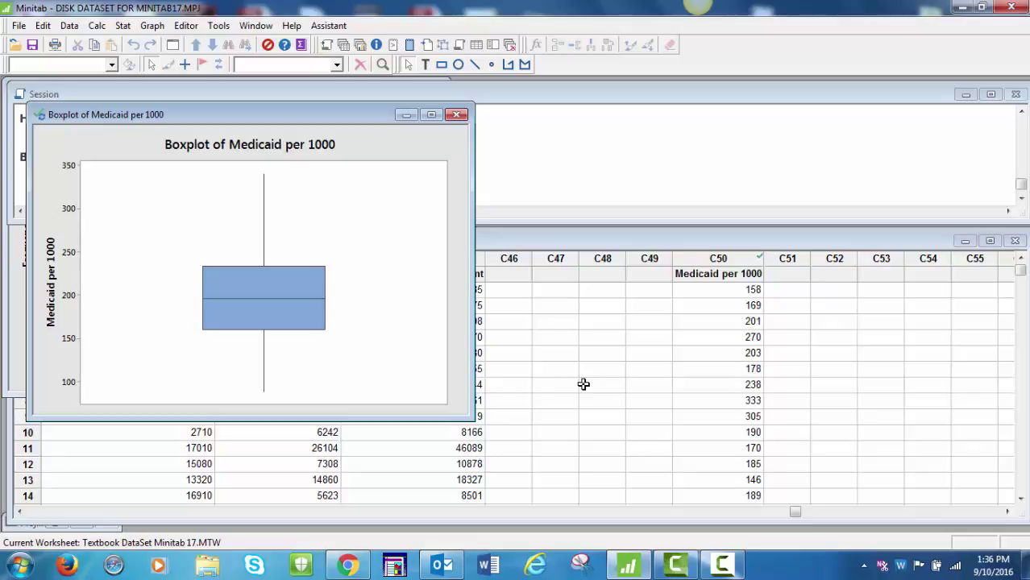
Step: Set up Display Descriptive Statistics with Medicaid per 1000 as the variable
left_click(127, 28)
mouse_move(139, 31)
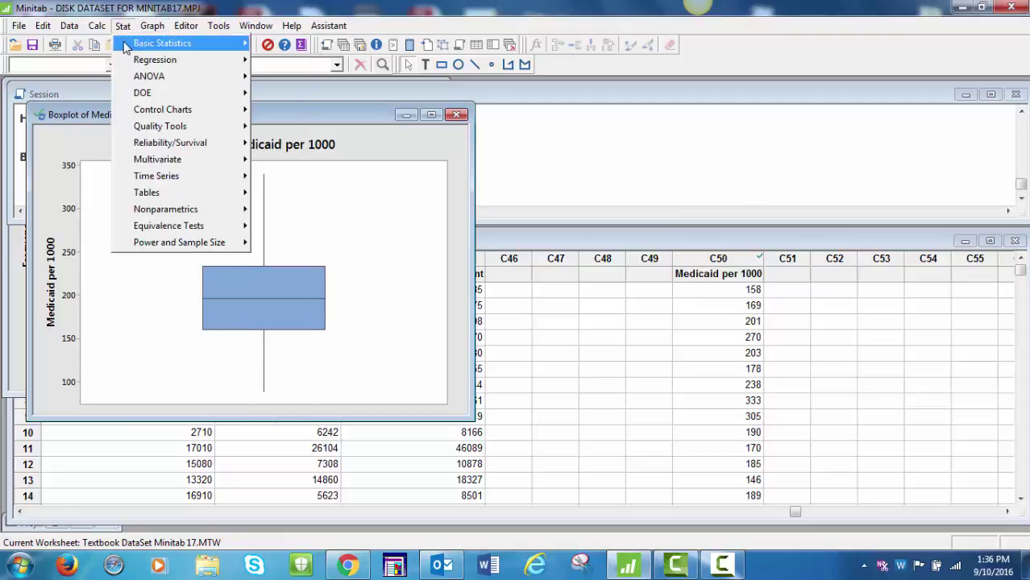
left_click(342, 45)
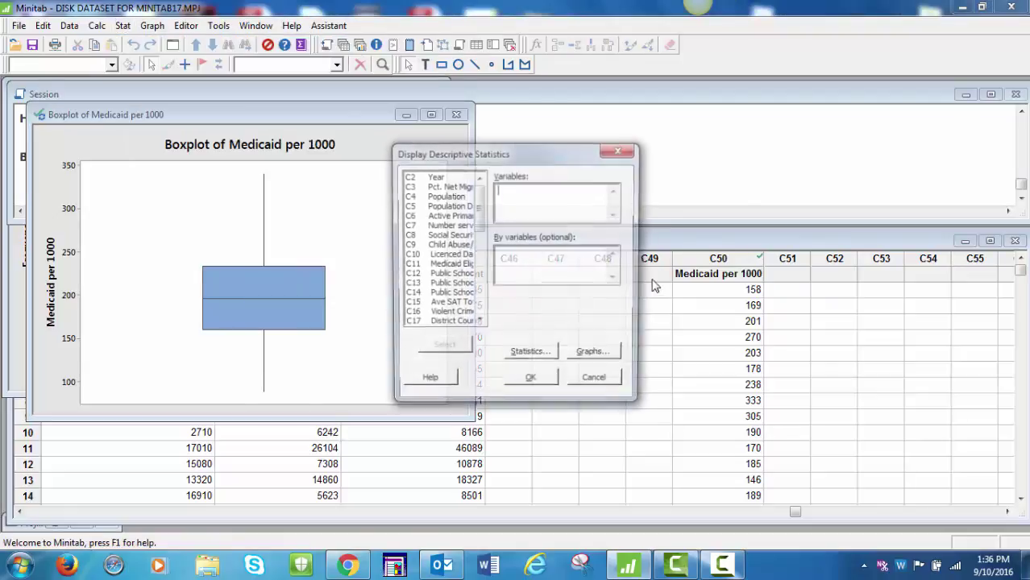
scroll(485, 211, "down", 9)
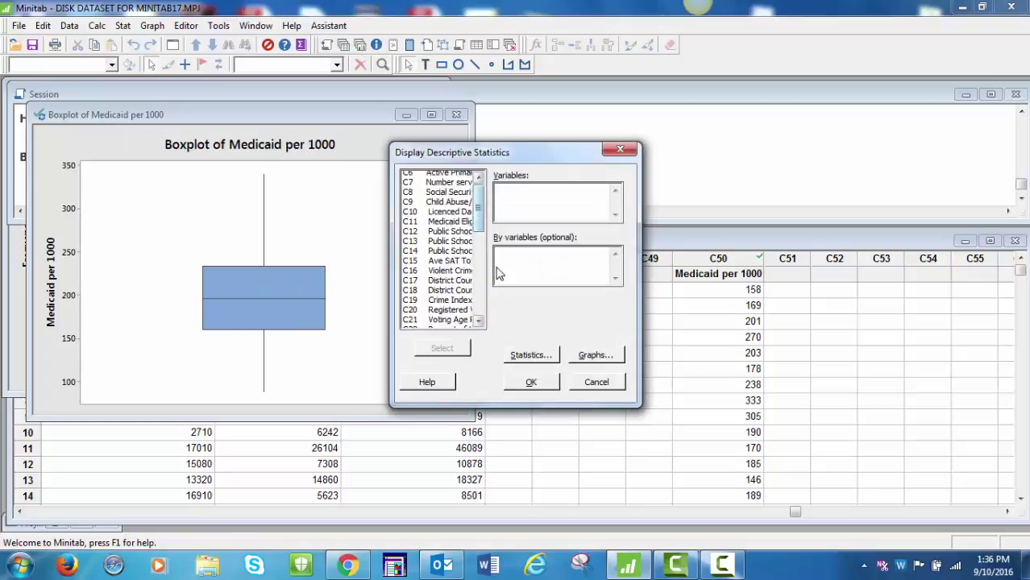
left_click(450, 323)
left_click(453, 348)
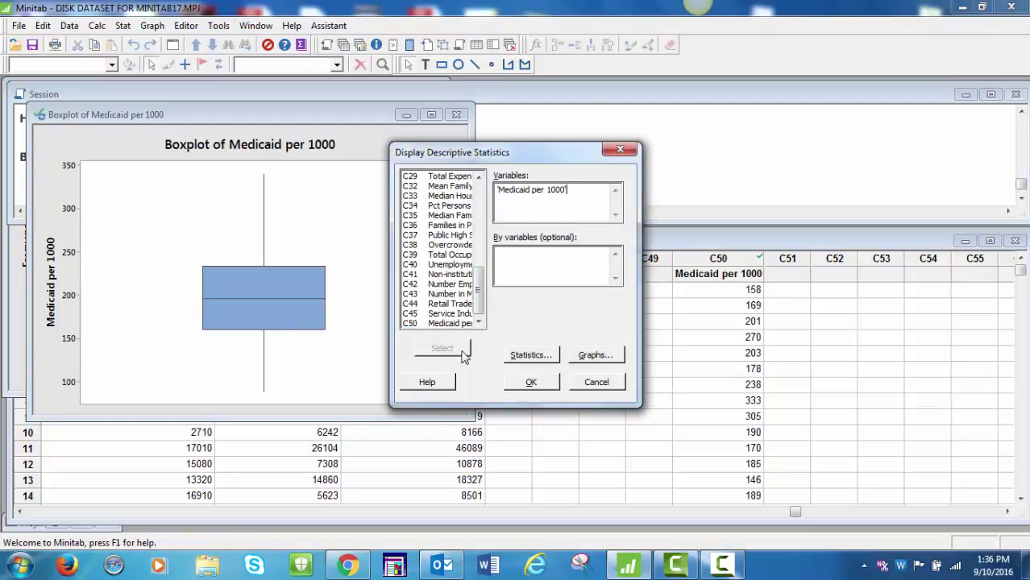
Step: Add Mode and Range to the statistics to display and leave out SE of mean
left_click(530, 358)
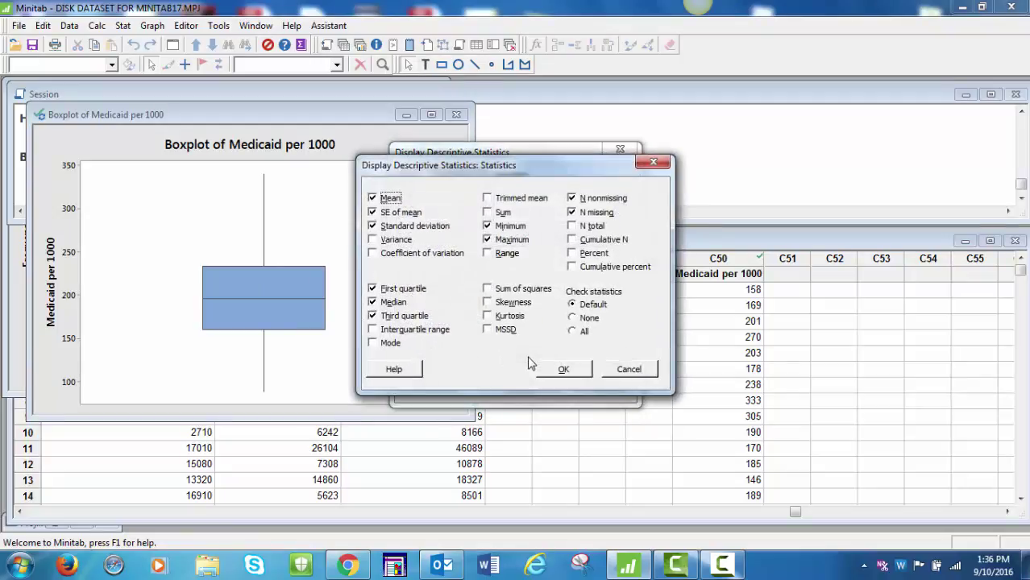
left_click(373, 344)
left_click(371, 315)
left_click(489, 255)
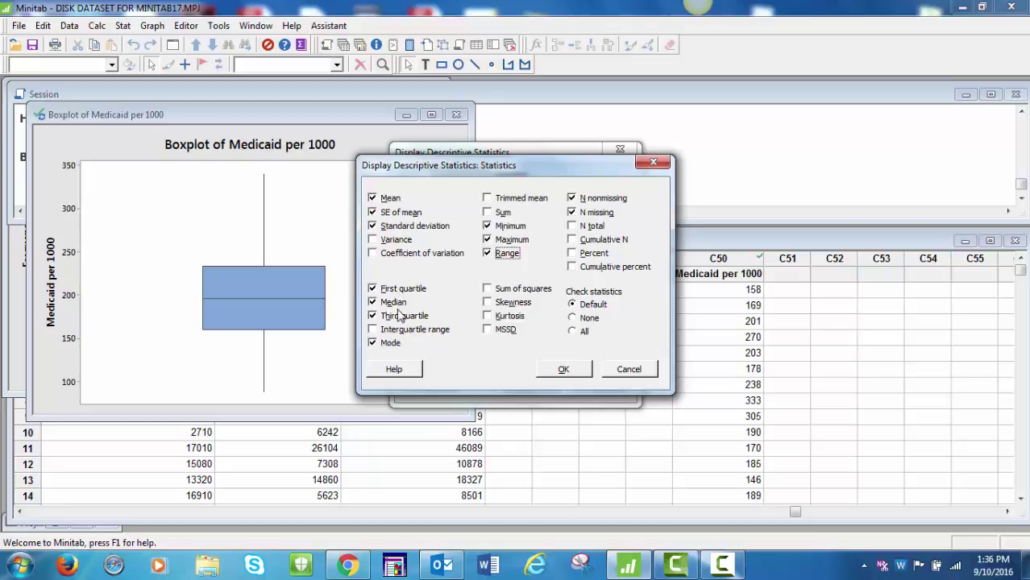
left_click(373, 213)
left_click(566, 370)
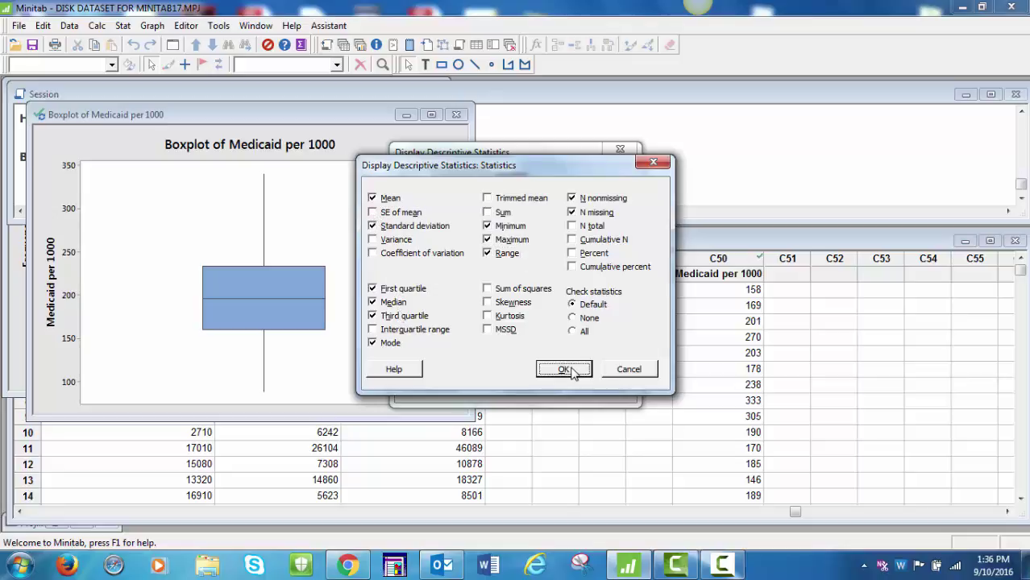
Step: Generate the descriptive statistics and enlarge the Session window to show the full output
left_click(531, 382)
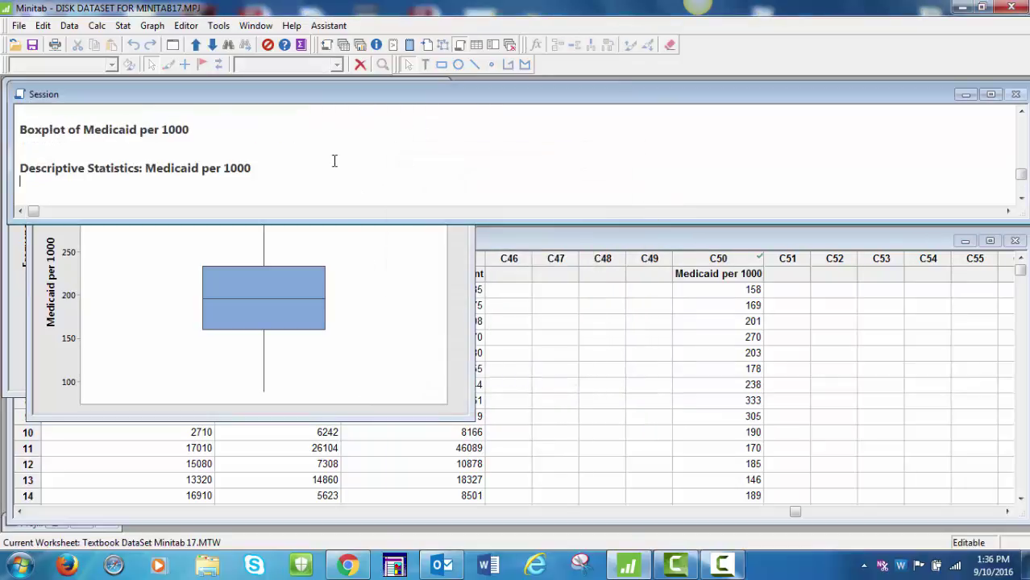
left_click_drag(351, 219, 382, 341)
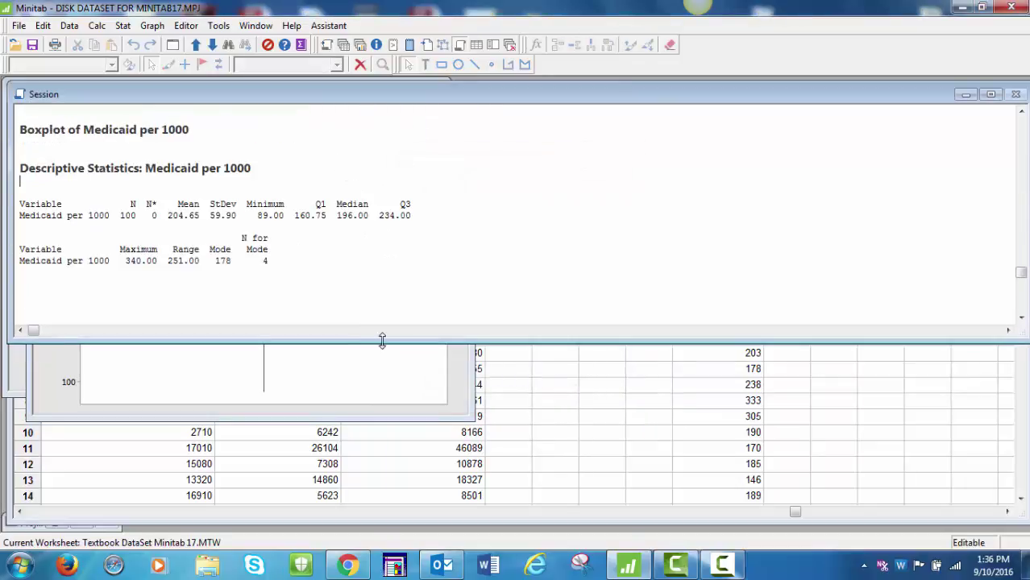